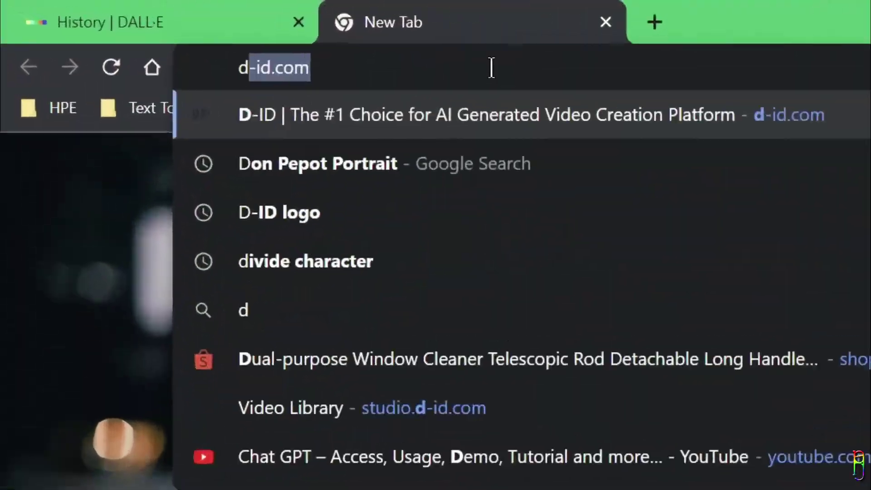
# Step: Load d-id.com and skim the top of the D-ID home page
pyautogui.write('.com')
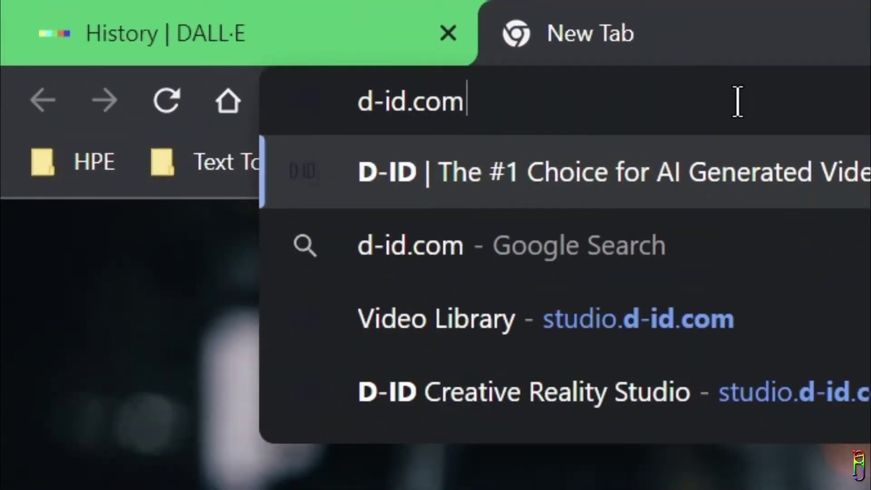
pyautogui.press('Return')
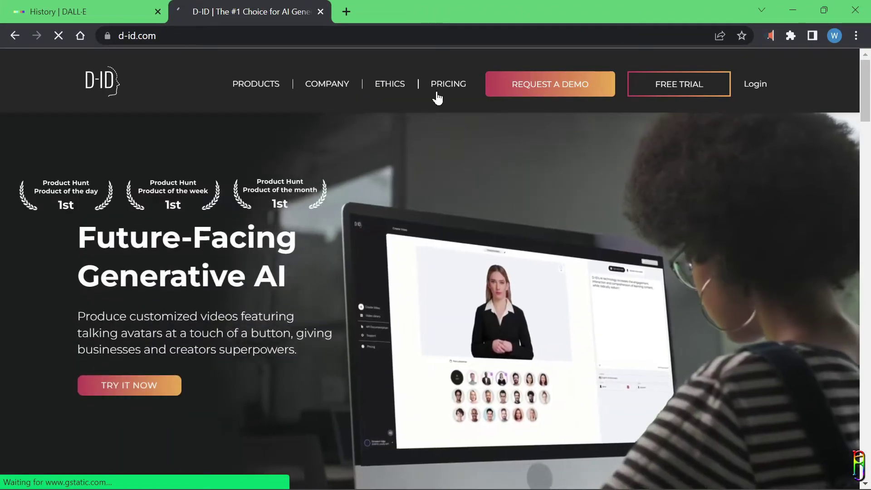
pyautogui.scroll(-6, 341, 335)
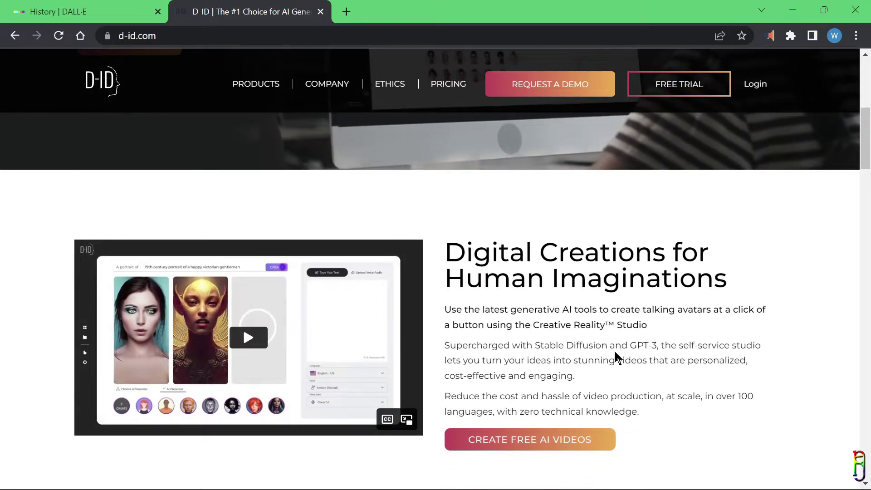
pyautogui.scroll(-2, 614, 353)
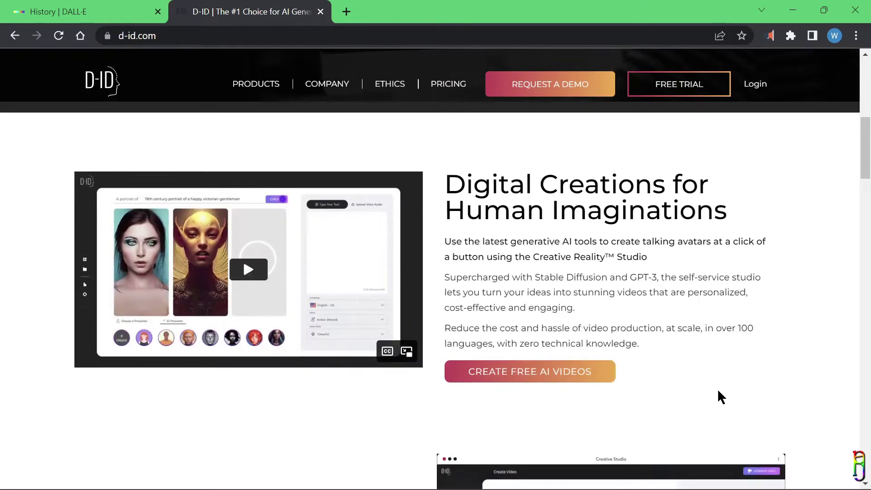
pyautogui.scroll(-3, 323, 293)
pyautogui.scroll(1, 330, 298)
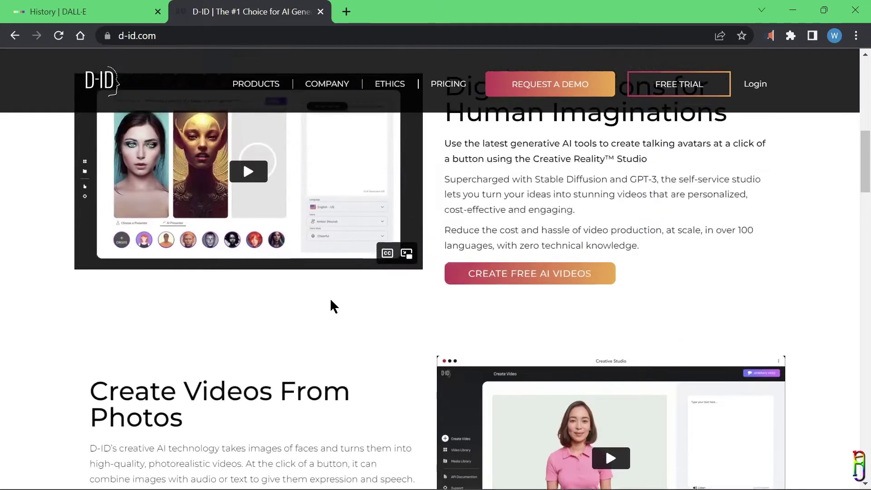
pyautogui.scroll(2, 330, 301)
# Step: Scroll through the home page's product and company sections, then back up
pyautogui.scroll(-6, 702, 363)
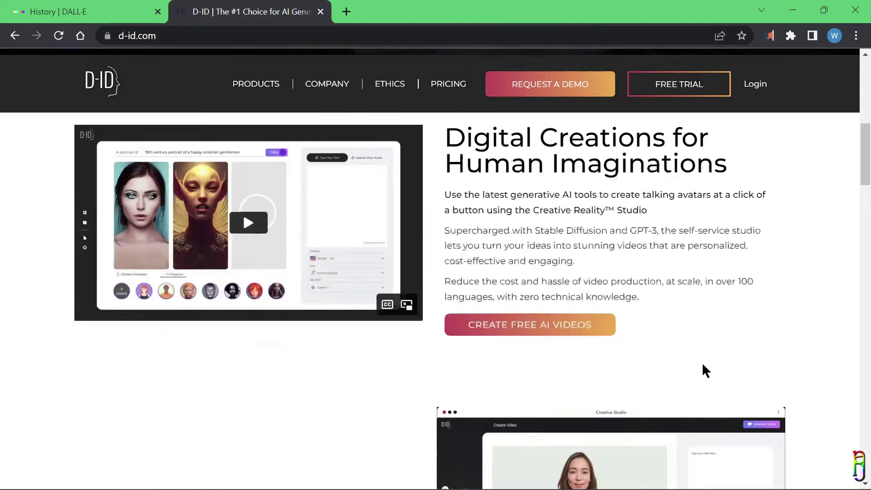
pyautogui.scroll(-6, 327, 385)
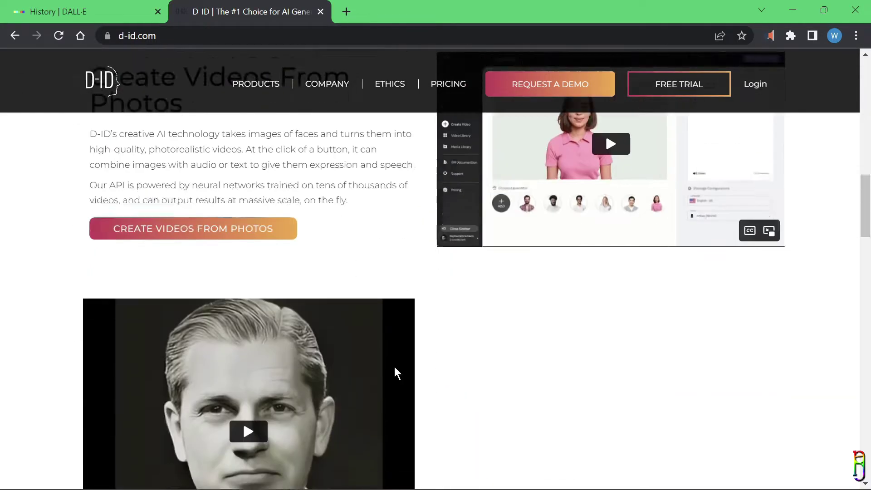
pyautogui.scroll(-6, 630, 388)
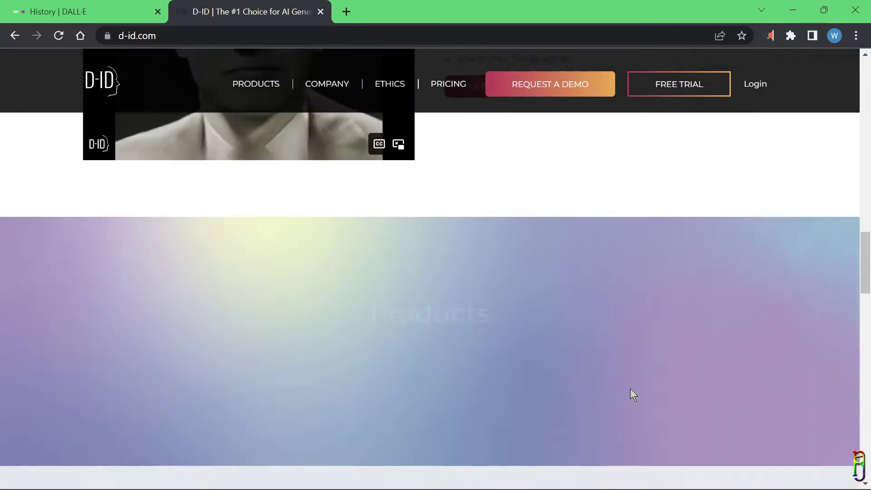
pyautogui.scroll(-7, 488, 369)
pyautogui.scroll(-8, 710, 385)
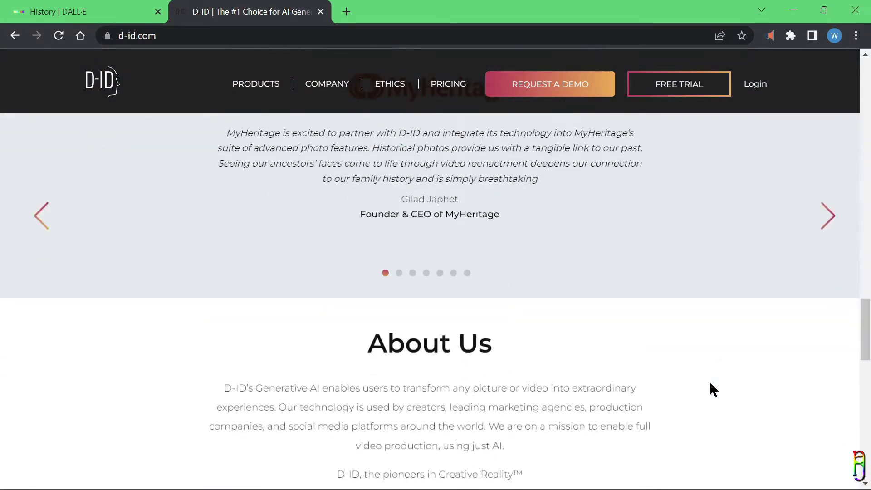
pyautogui.scroll(-1, 710, 384)
pyautogui.scroll(-12, 710, 383)
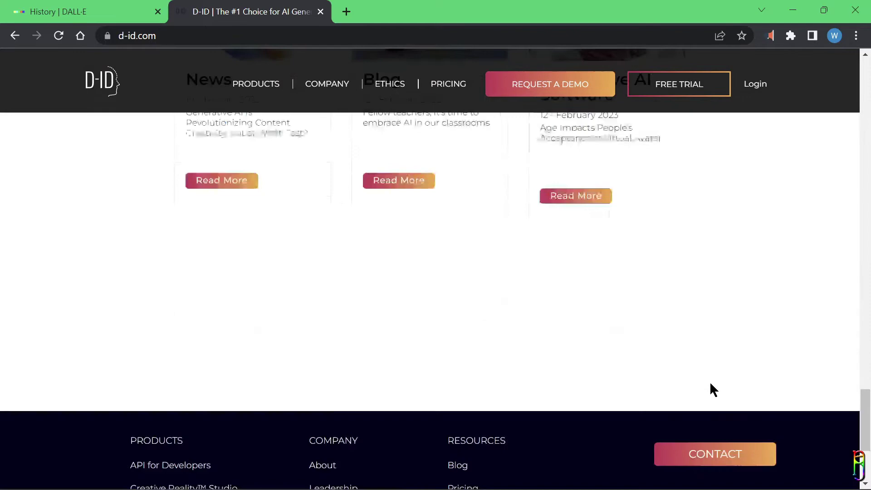
pyautogui.scroll(20, 710, 383)
pyautogui.scroll(10, 710, 383)
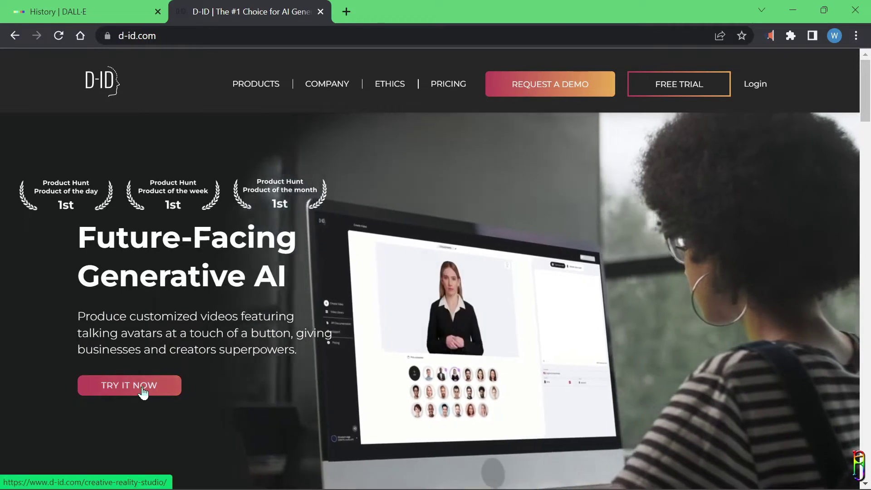
# Step: Try the TRY IT NOW Studio link, return home, and reach the Studio Video Library
pyautogui.click(140, 389)
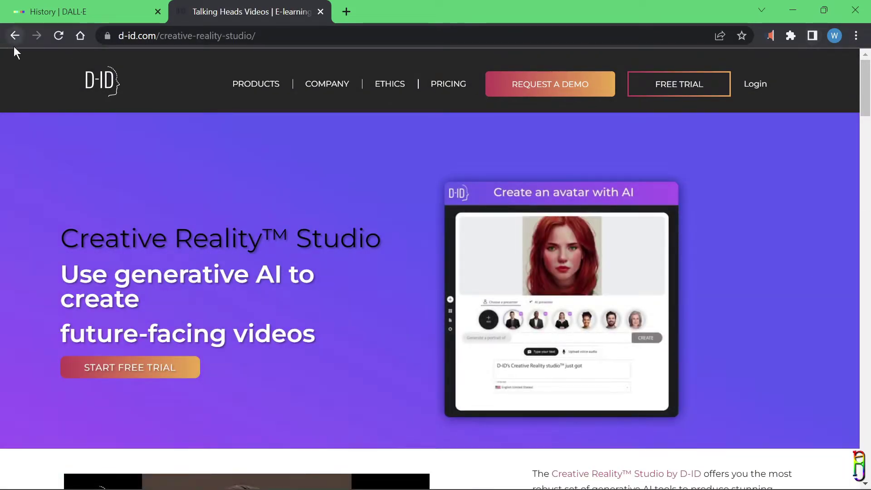
pyautogui.click(15, 36)
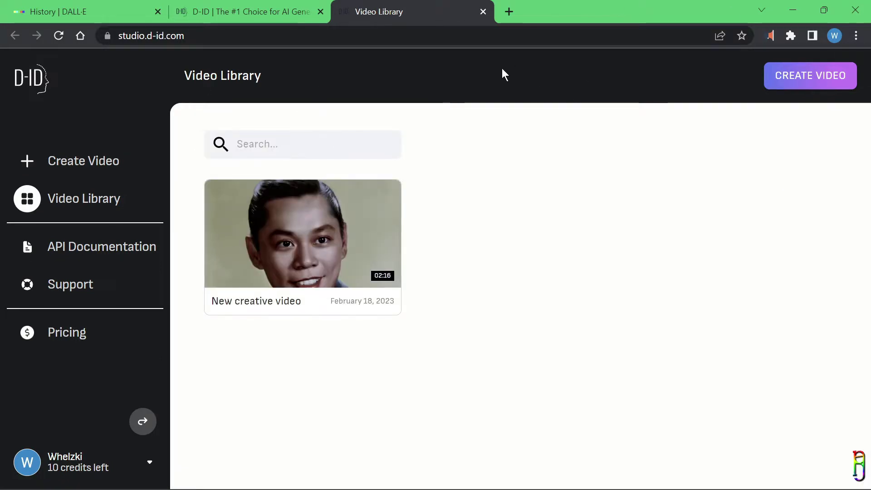
pyautogui.moveTo(307, 286)
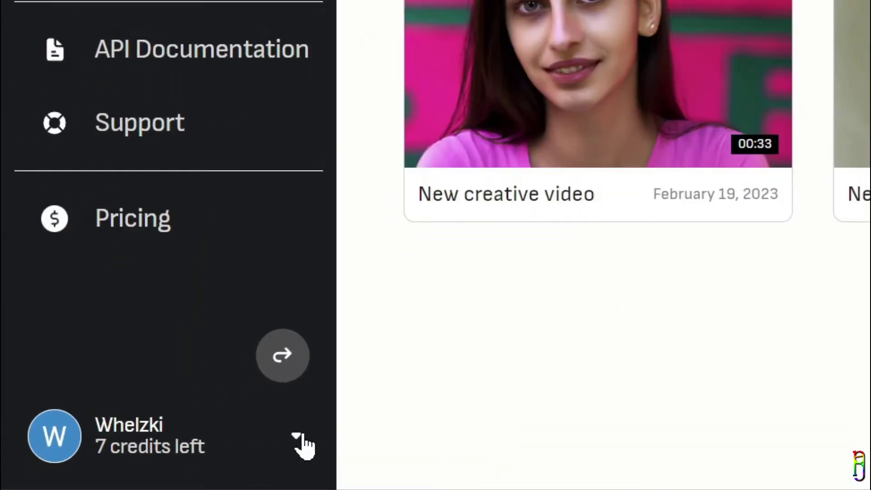
# Step: View the account's remaining credits and open the UPGRADE pricing page
pyautogui.click(297, 438)
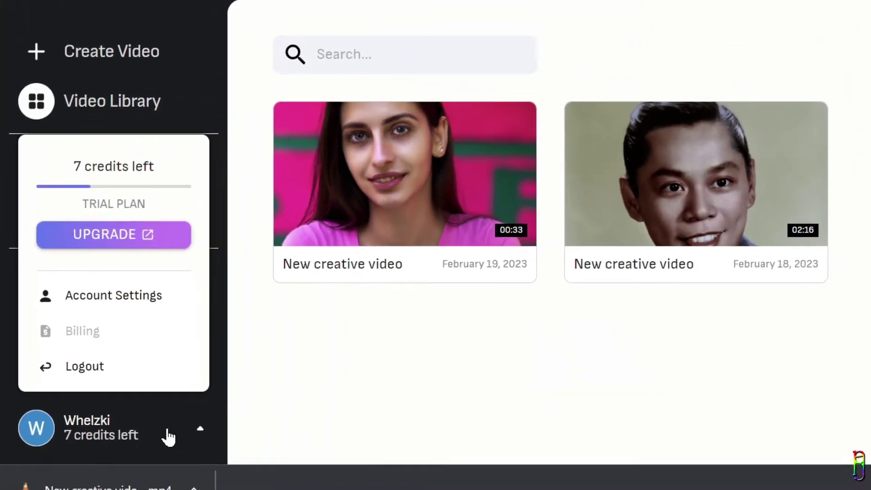
pyautogui.click(169, 437)
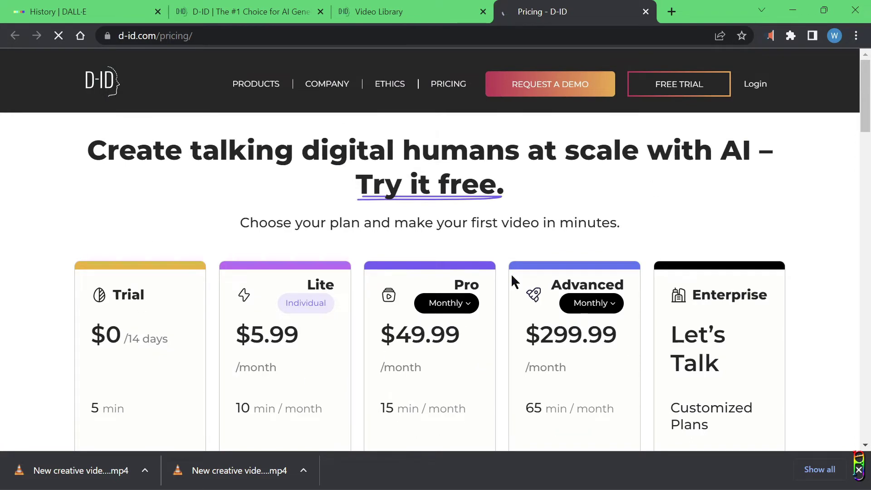
# Step: Compare the Trial, Lite, Pro, Advanced and Enterprise plan features
pyautogui.scroll(-3, 646, 261)
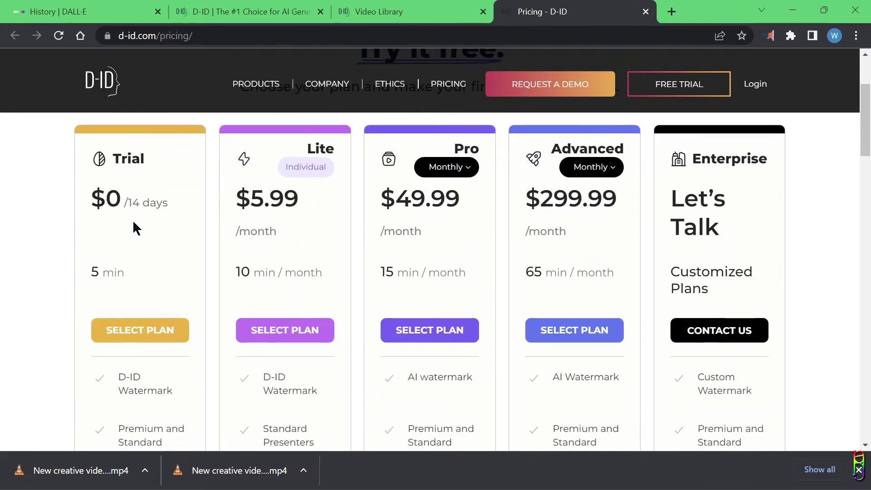
pyautogui.scroll(-2, 155, 386)
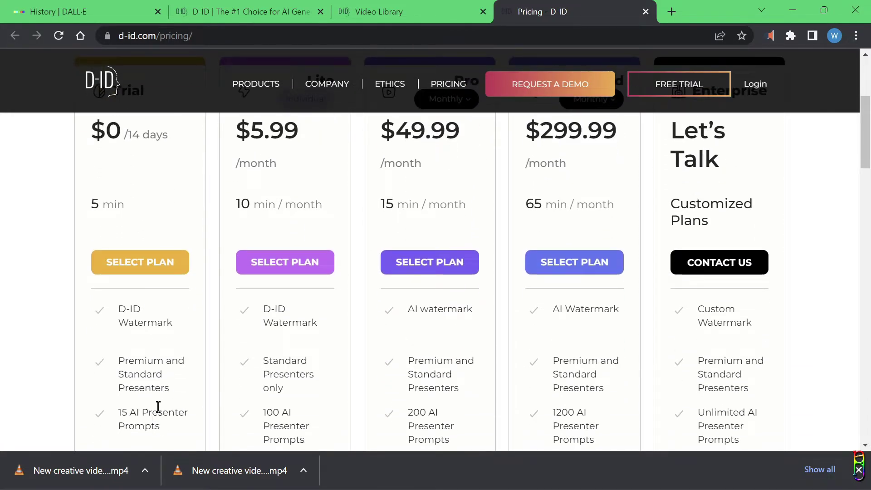
pyautogui.scroll(-2, 158, 406)
pyautogui.scroll(3, 159, 406)
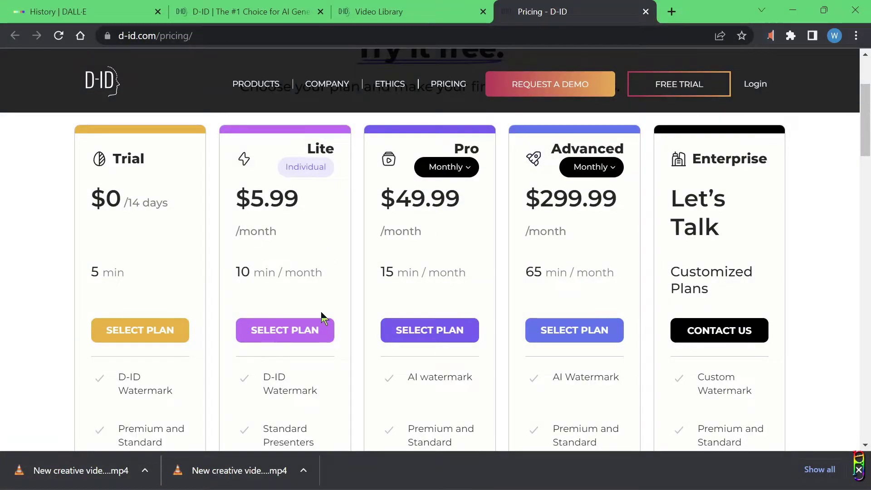
pyautogui.scroll(-6, 175, 350)
pyautogui.scroll(3, 314, 384)
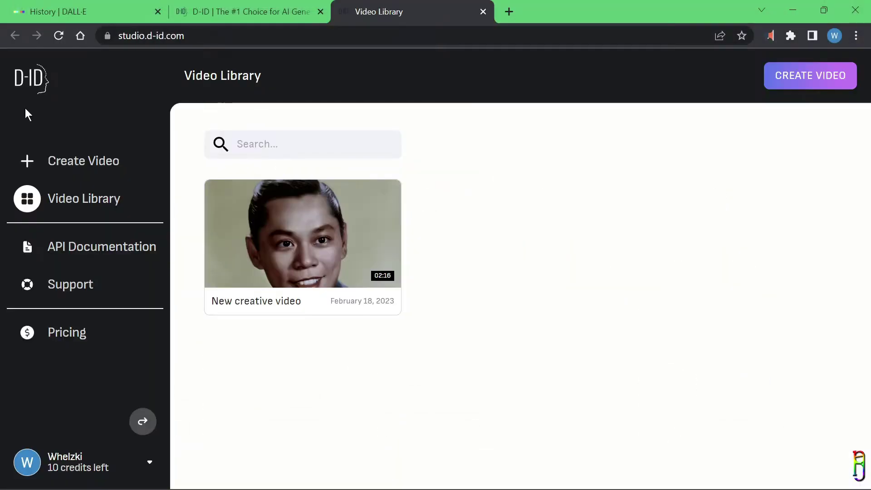
# Step: Start a new creative video, glance at AI presenter generation, then return to stock presenters
pyautogui.click(58, 163)
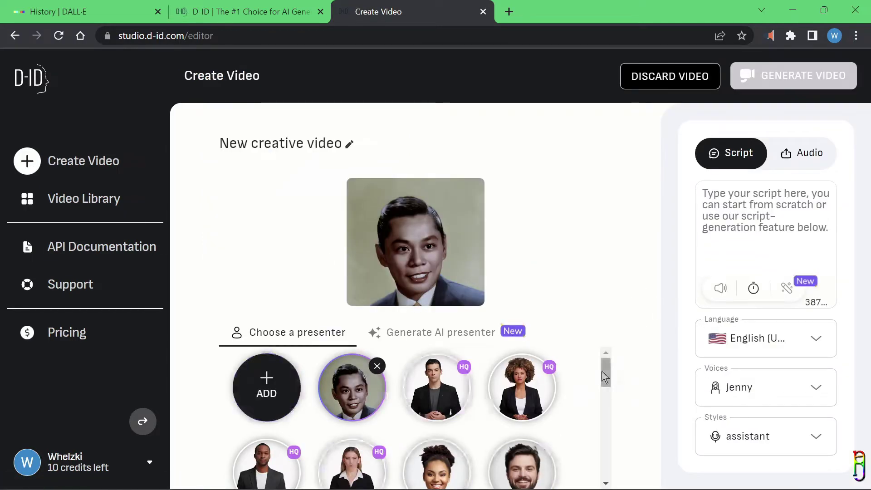
pyautogui.moveTo(606, 374); pyautogui.dragTo(608, 467)
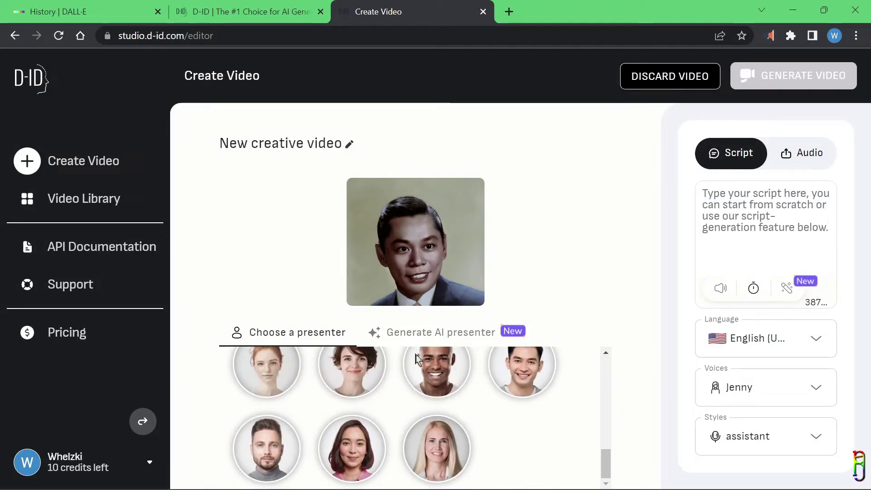
pyautogui.click(438, 334)
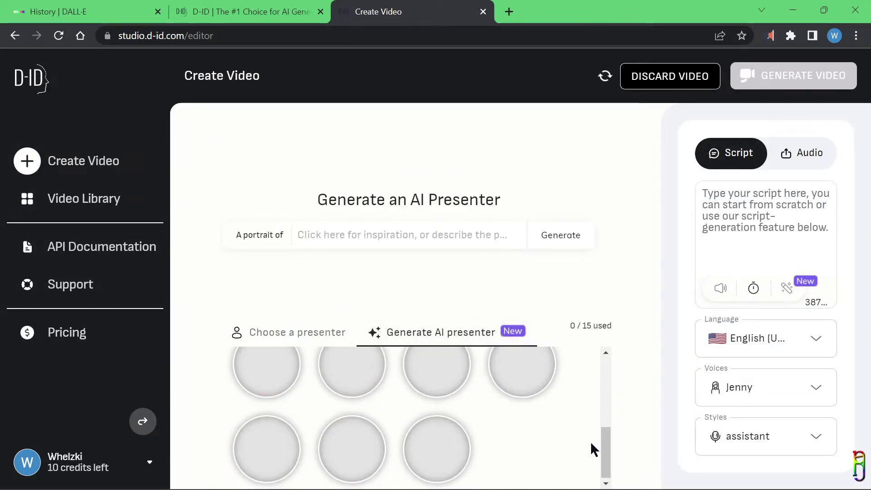
pyautogui.moveTo(610, 455); pyautogui.dragTo(617, 375)
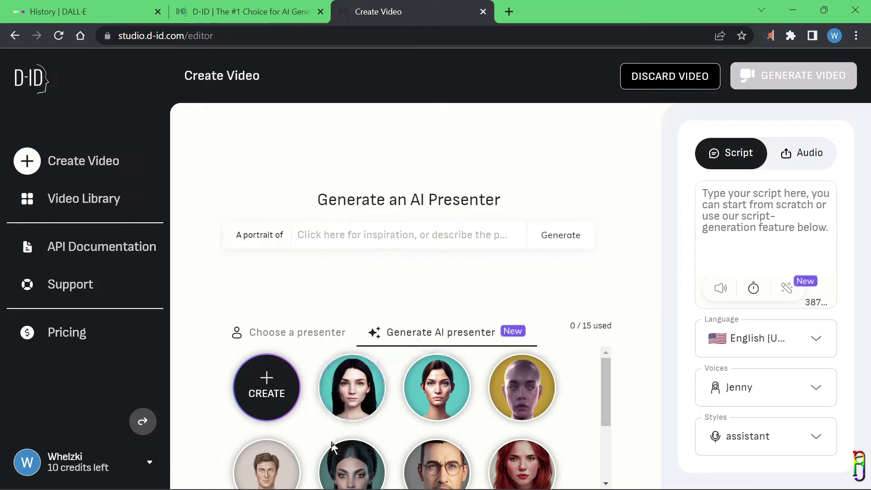
pyautogui.click(249, 333)
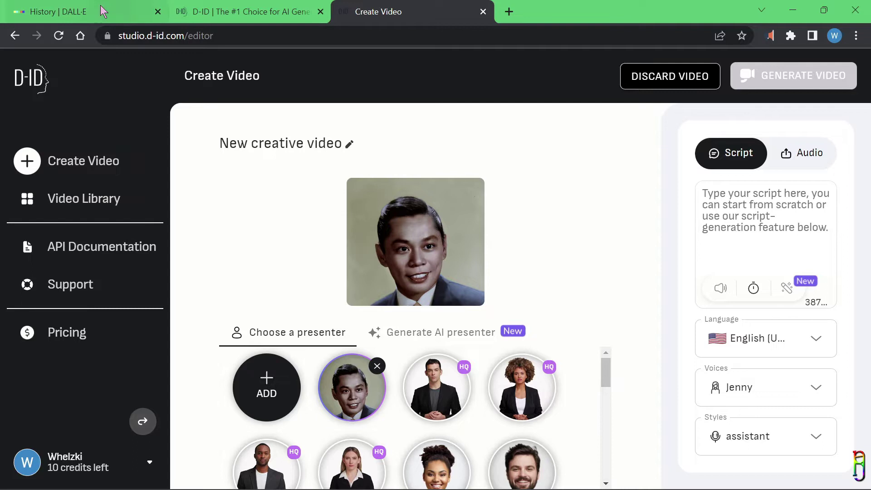
pyautogui.click(72, 9)
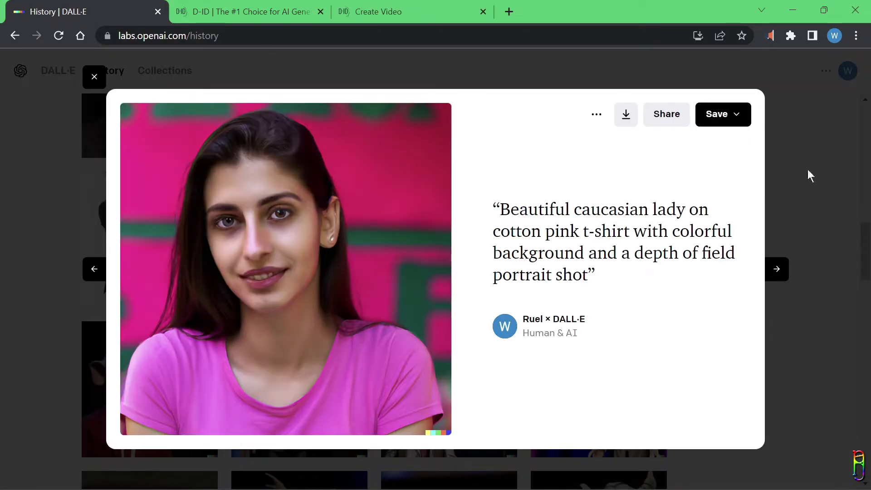
pyautogui.click(825, 199)
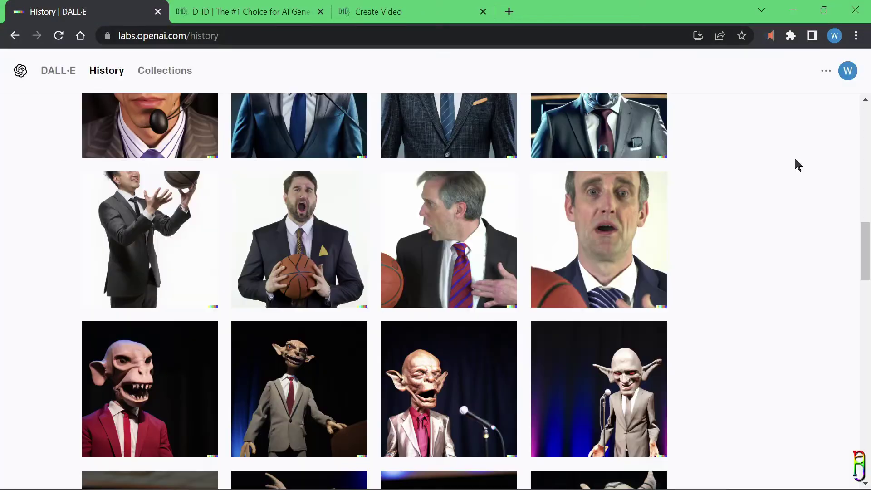
pyautogui.scroll(-7, 628, 360)
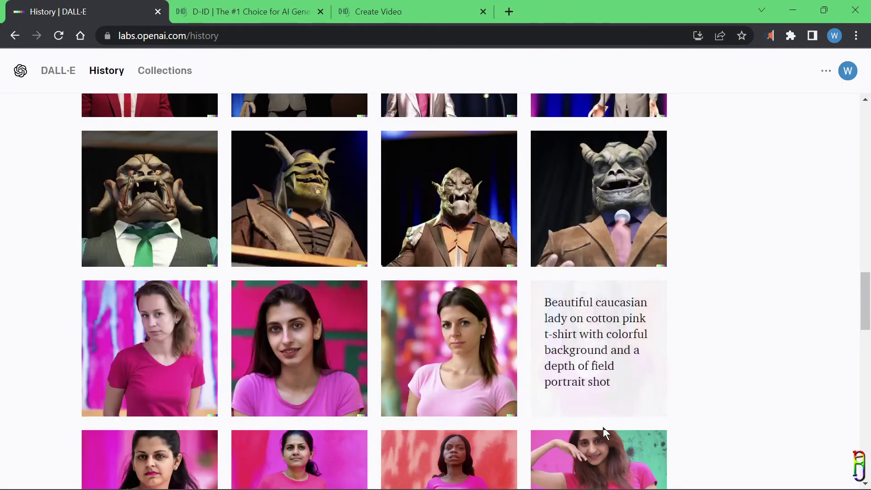
pyautogui.scroll(-2, 787, 293)
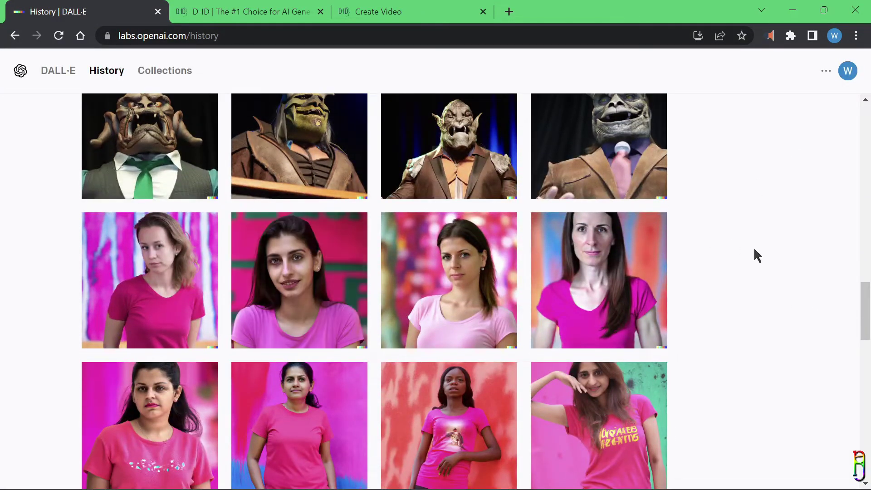
pyautogui.scroll(20, 775, 254)
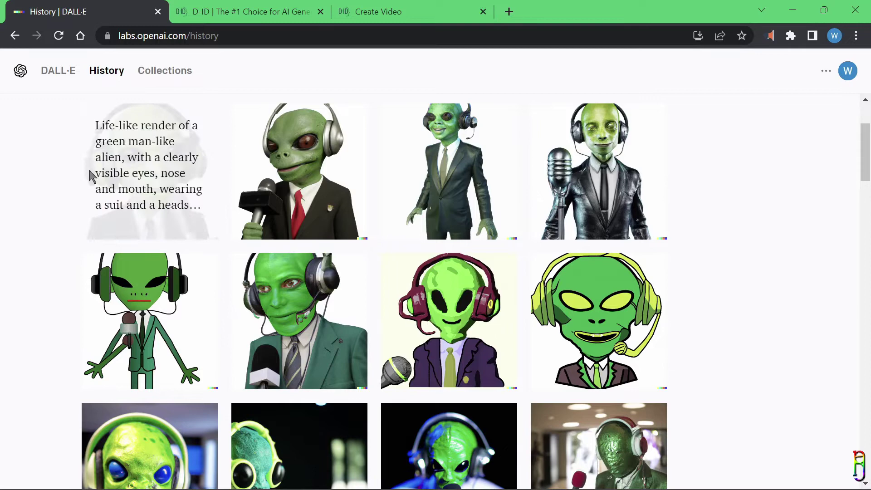
pyautogui.click(384, 10)
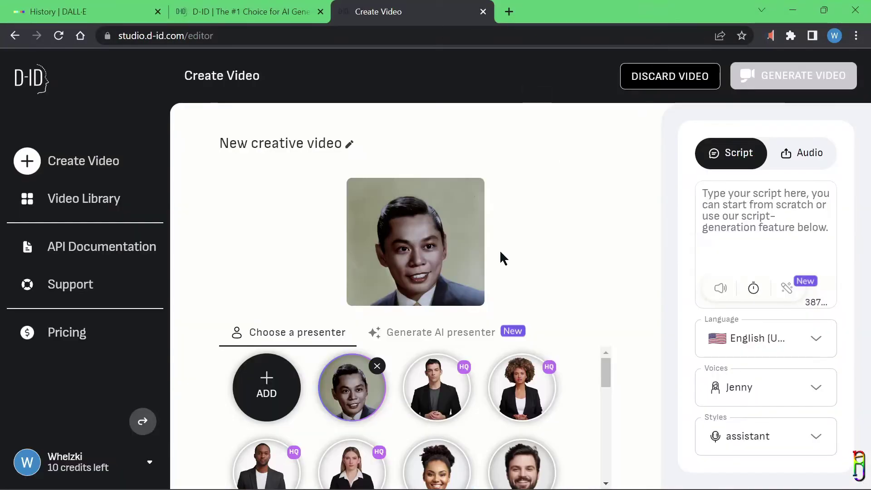
# Step: Upload the first DALL·E pink-shirt portrait PNG as the presenter
pyautogui.click(284, 385)
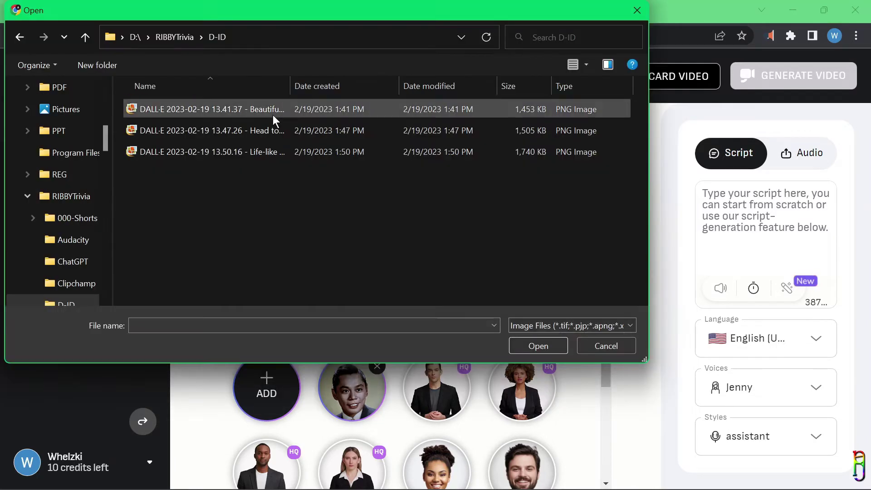
pyautogui.doubleClick(272, 110)
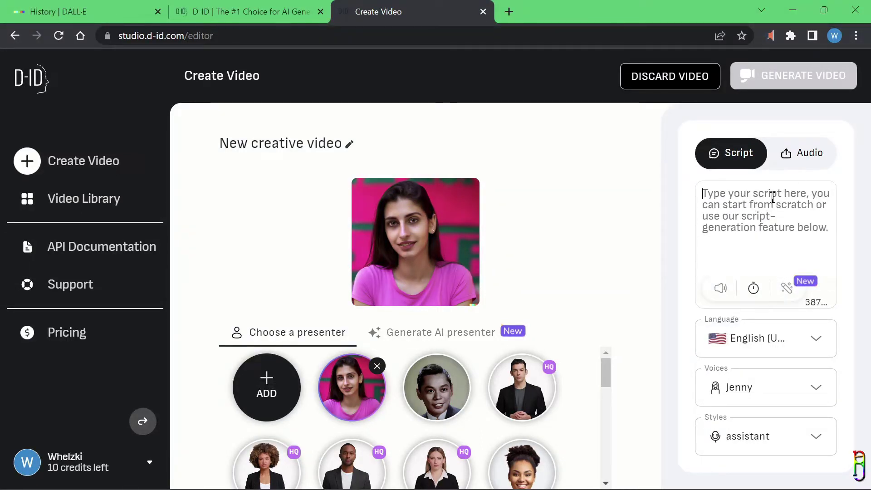
# Step: Paste the 'Hi! I'm a lady generated from DALL-E 2…' script and play its preview
pyautogui.click(795, 167)
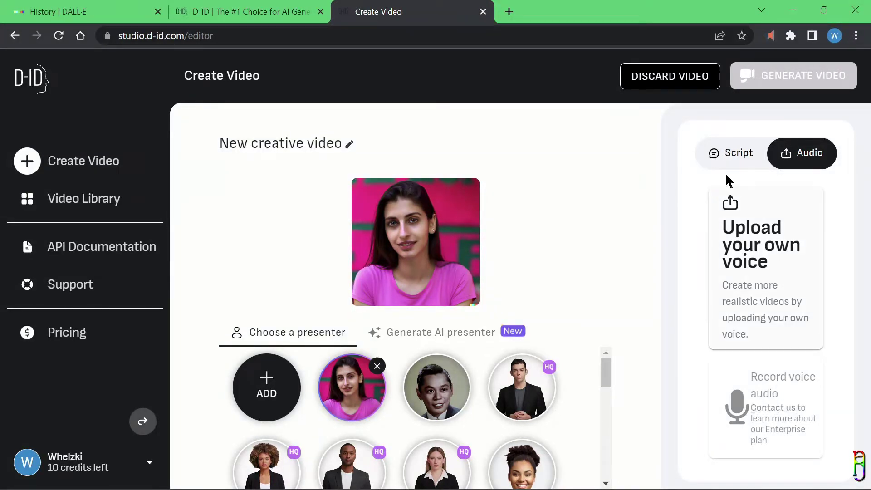
pyautogui.click(729, 156)
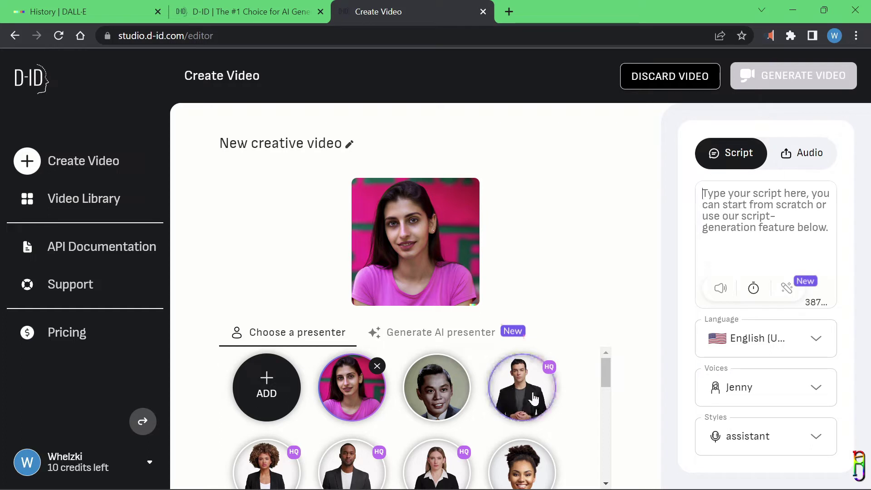
pyautogui.rightClick(751, 199)
pyautogui.click(628, 312)
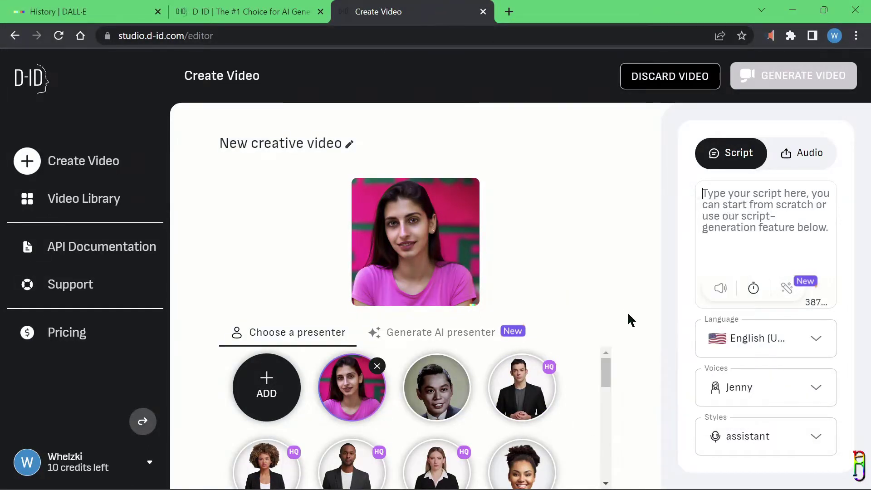
pyautogui.moveTo(834, 258); pyautogui.dragTo(835, 190)
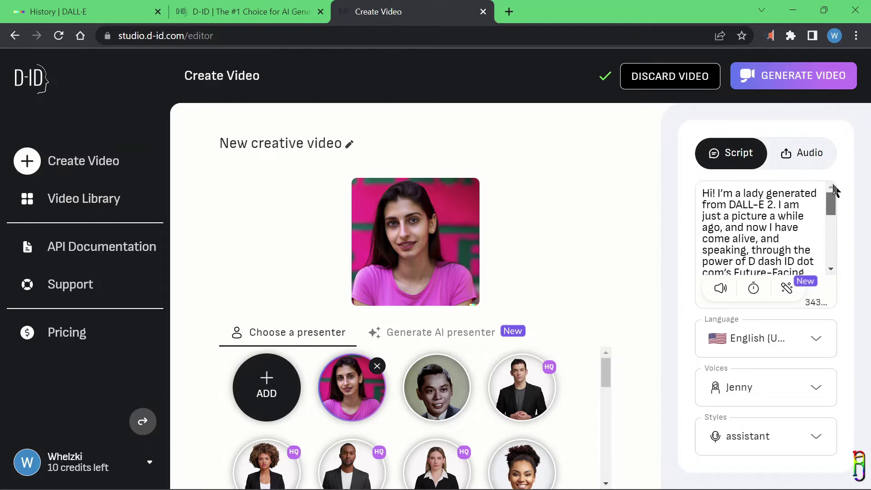
pyautogui.click(719, 289)
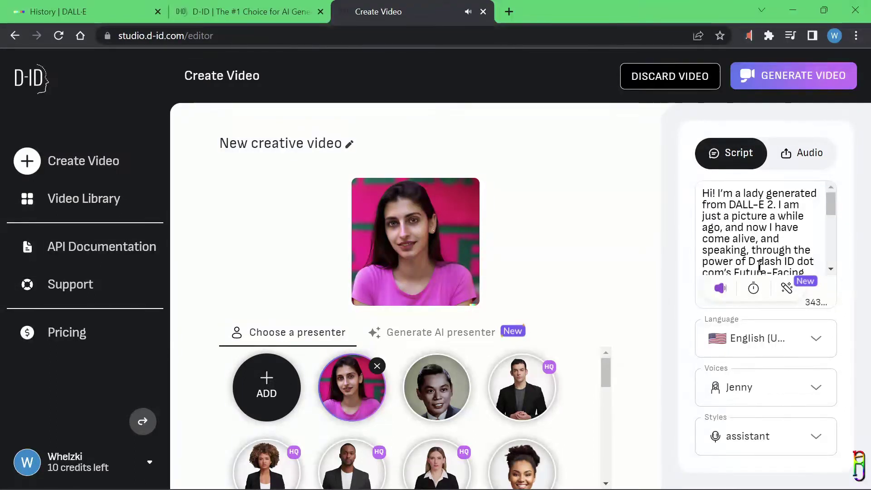
# Step: Stop the preview, keep English (United States), and choose the Ashley voice
pyautogui.click(719, 287)
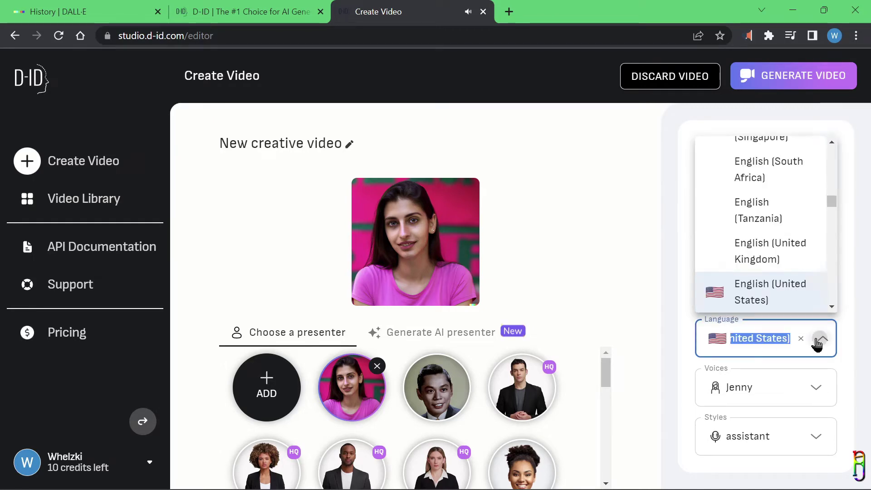
pyautogui.moveTo(832, 201)
pyautogui.mouseDown()
pyautogui.moveTo(834, 186)
pyautogui.moveTo(833, 249)
pyautogui.moveTo(833, 196)
pyautogui.mouseUp()
pyautogui.click(860, 361)
pyautogui.click(816, 390)
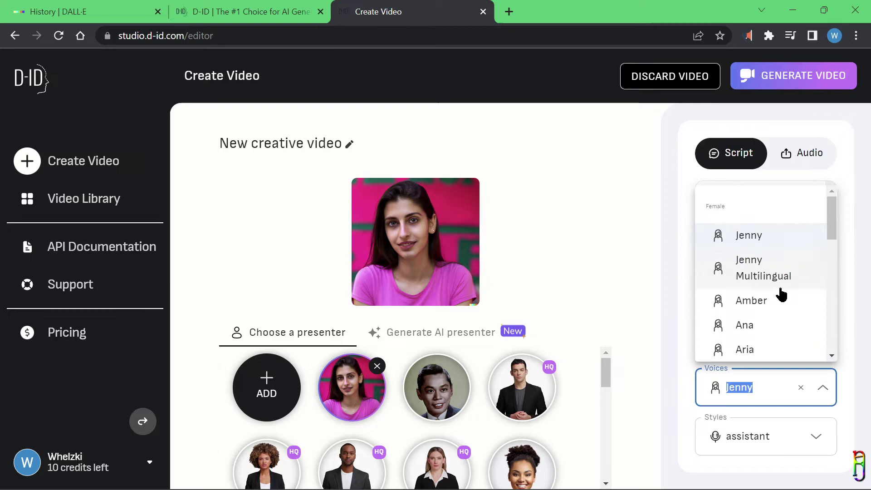
pyautogui.moveTo(833, 225)
pyautogui.mouseDown()
pyautogui.moveTo(834, 278)
pyautogui.moveTo(833, 226)
pyautogui.mouseUp()
pyautogui.scroll(-2, 818, 315)
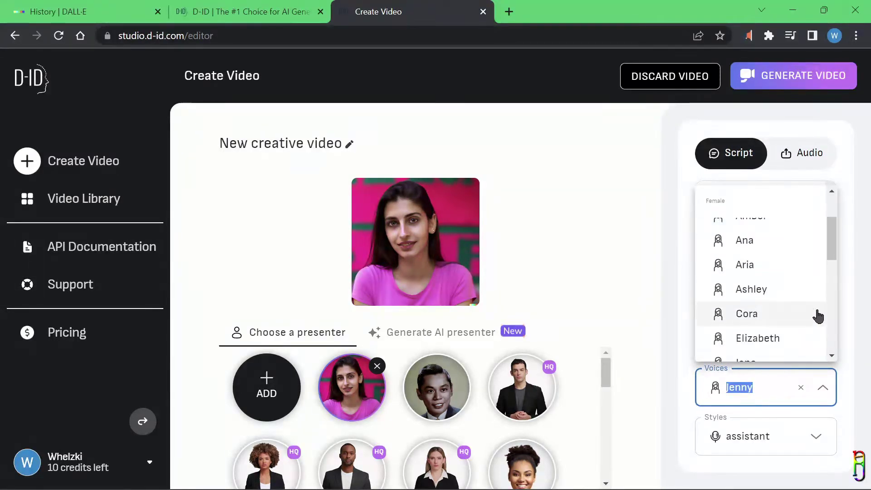
pyautogui.click(770, 291)
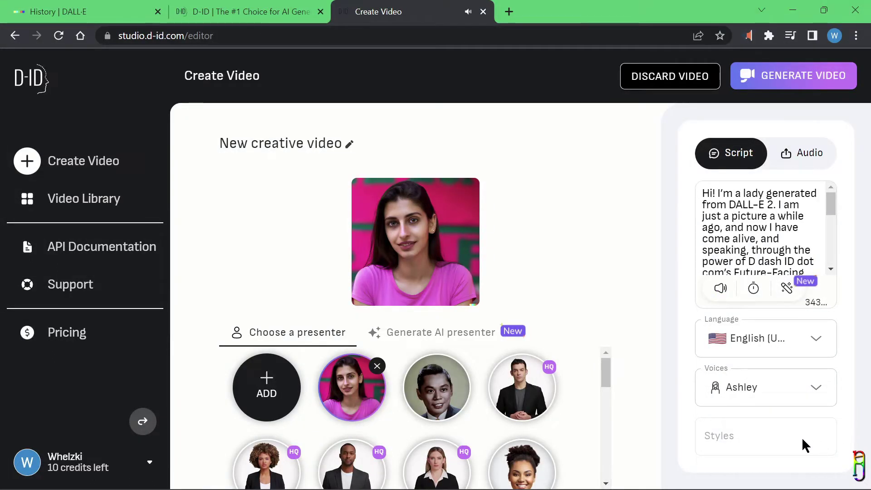
# Step: Replace the Ashley voice with Michelle
pyautogui.click(811, 399)
pyautogui.moveTo(834, 227); pyautogui.dragTo(834, 268)
pyautogui.click(755, 270)
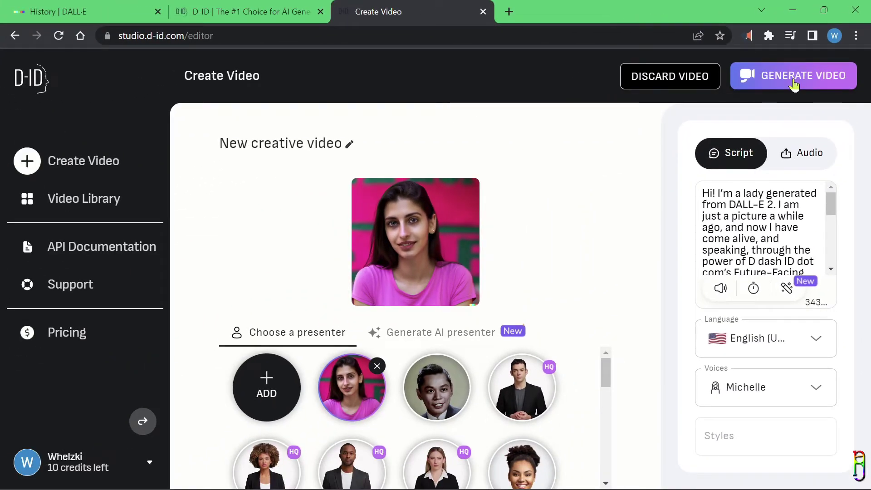
# Step: Generate the pink-shirt lady video, confirming the 3-credit cost
pyautogui.click(615, 255)
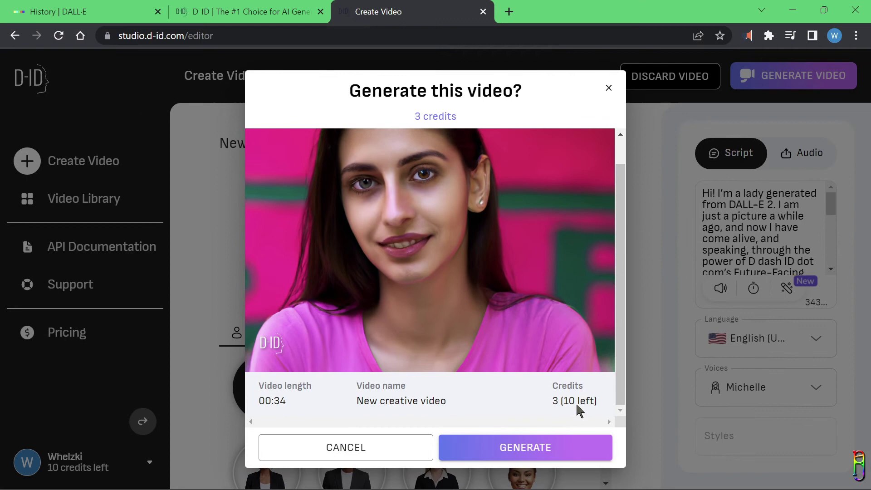
pyautogui.click(508, 448)
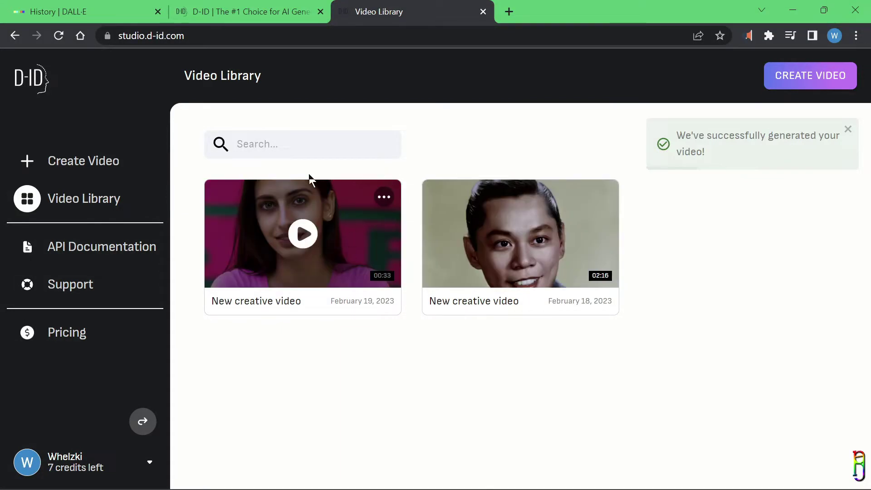
# Step: Play the 00:33 lady video from the library and download it as mp4
pyautogui.click(303, 234)
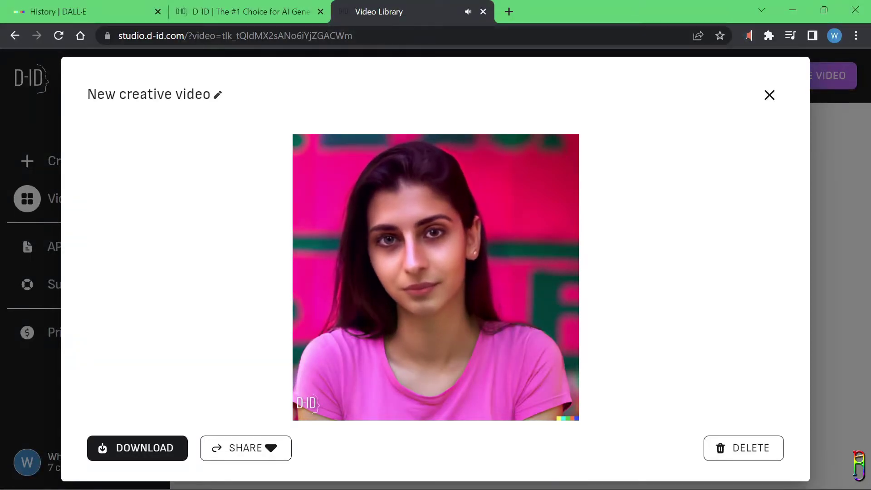
pyautogui.moveTo(546, 317)
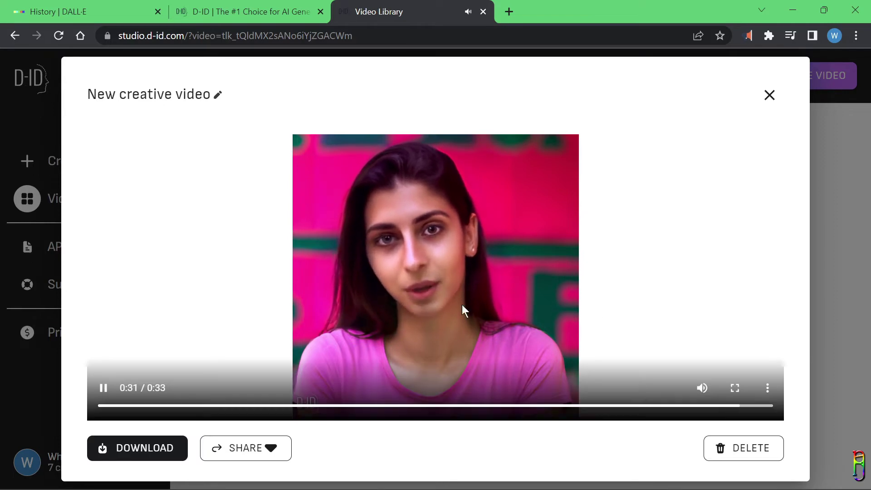
pyautogui.click(116, 445)
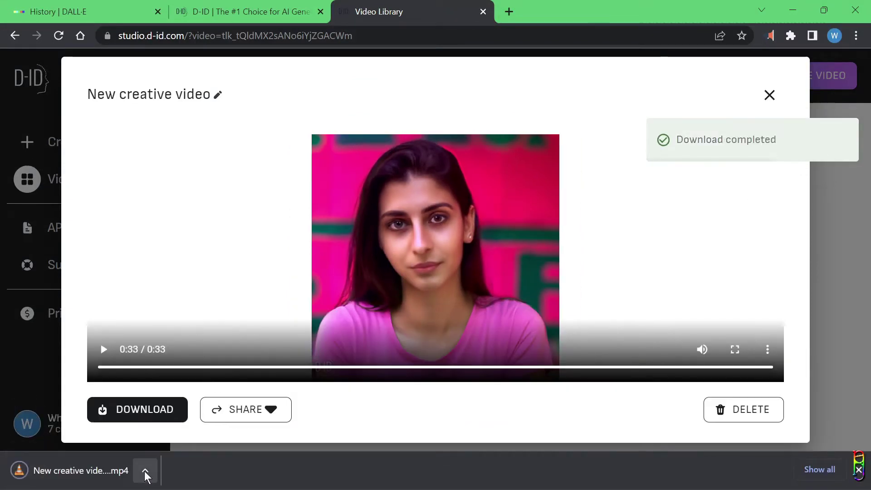
# Step: Rename the downloaded video to 'Lady D-ID.mp4' and check that it plays in VLC
pyautogui.click(145, 472)
pyautogui.click(190, 420)
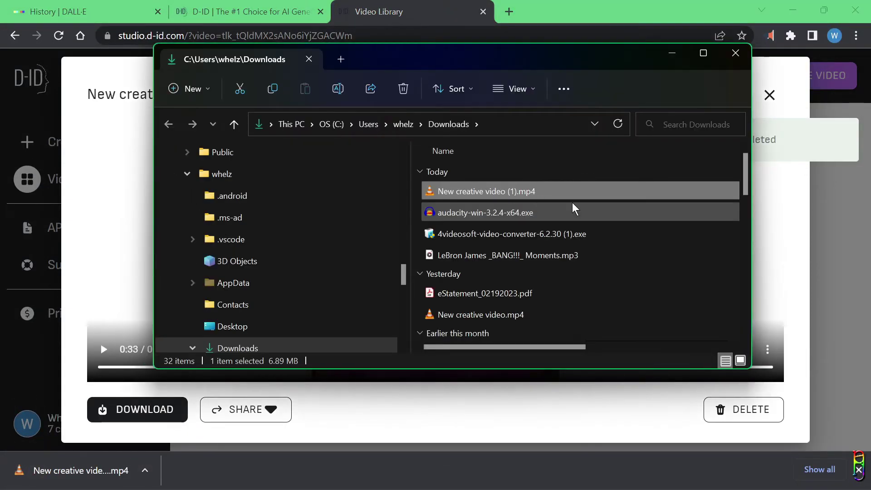
pyautogui.click(508, 190)
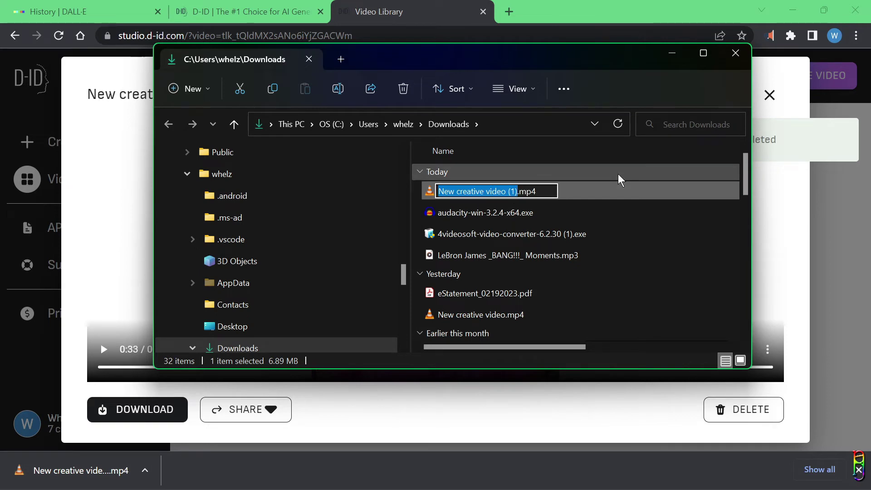
pyautogui.write('Lady D')
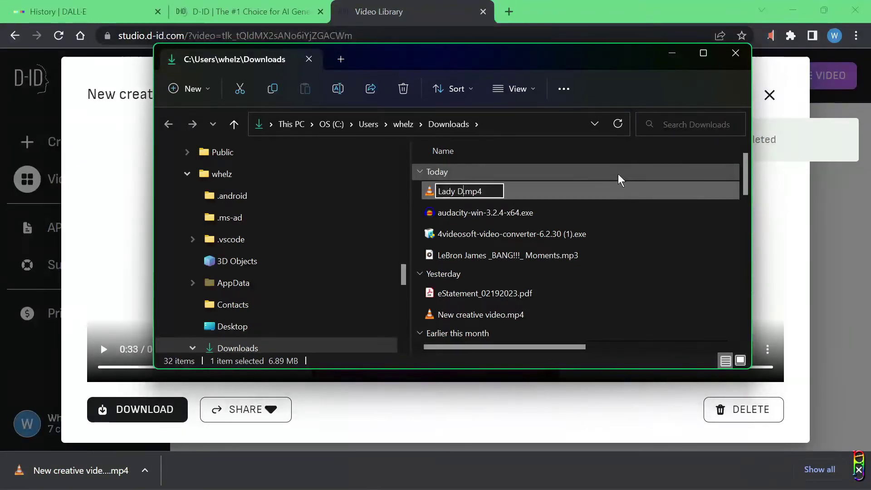
pyautogui.write('-ID')
pyautogui.press('Return')
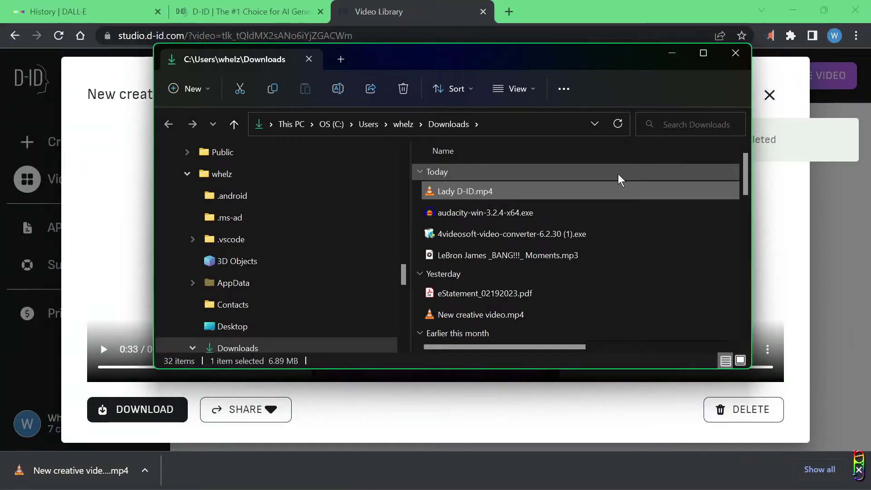
pyautogui.doubleClick(649, 187)
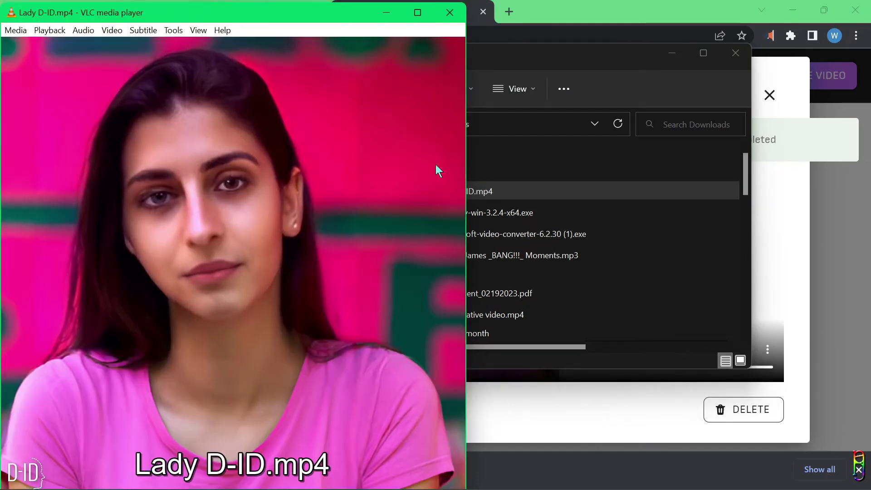
pyautogui.click(449, 13)
# Step: Start a new video with the green alien image as the presenter
pyautogui.click(735, 53)
pyautogui.click(769, 96)
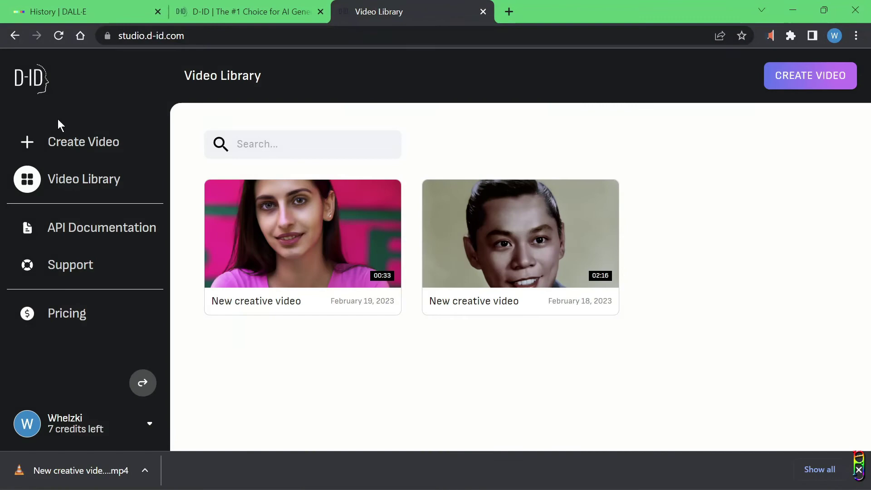
pyautogui.click(54, 136)
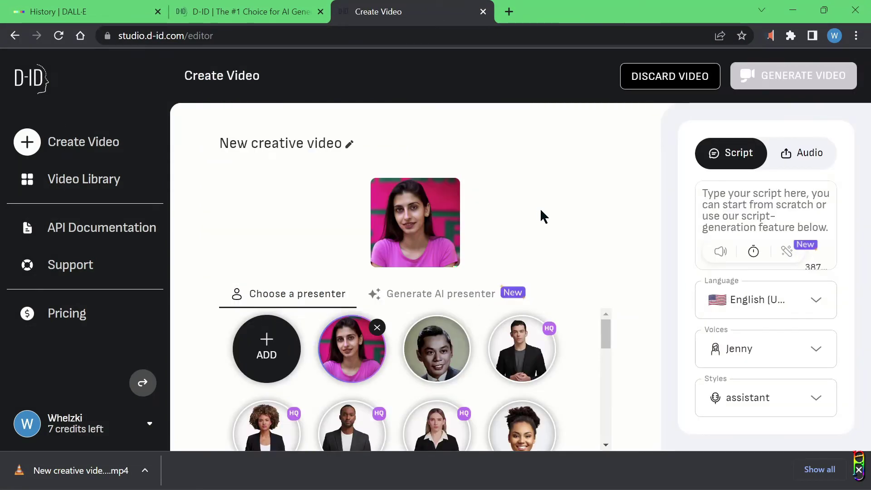
pyautogui.click(262, 344)
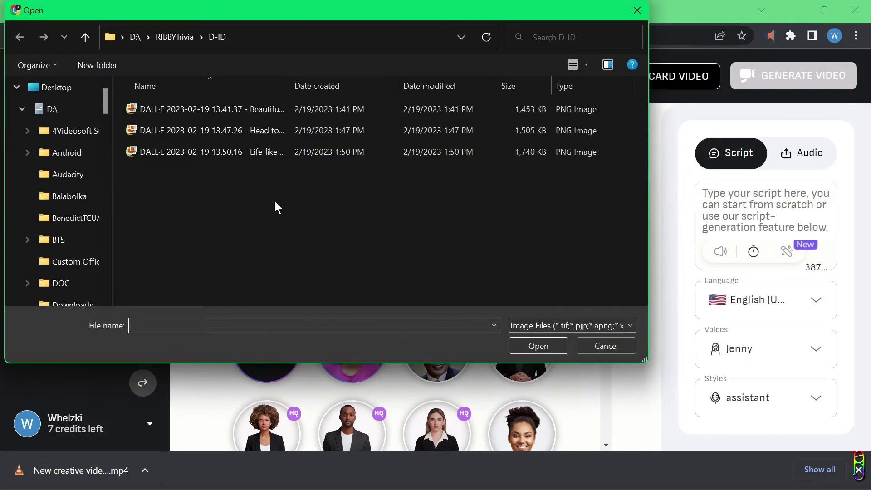
pyautogui.doubleClick(243, 149)
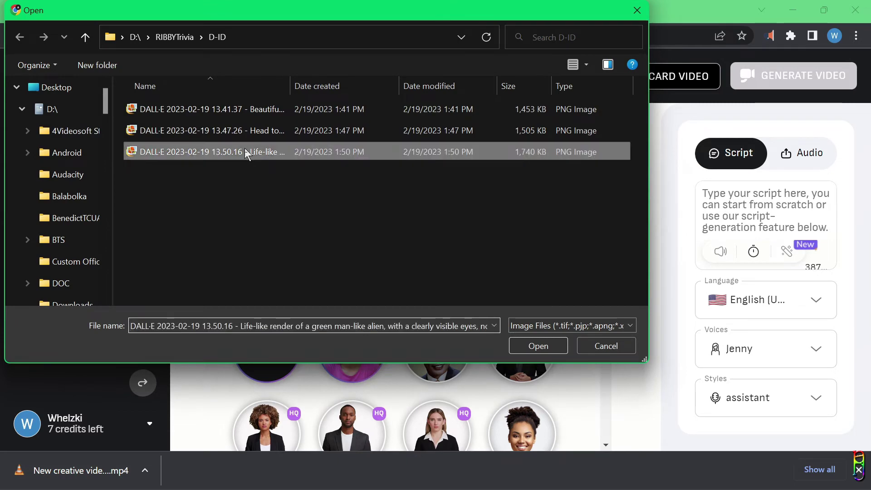
# Step: Upload 'Lebron Bang.mp3' as the presenter's voice audio and preview it
pyautogui.click(801, 160)
pyautogui.click(763, 247)
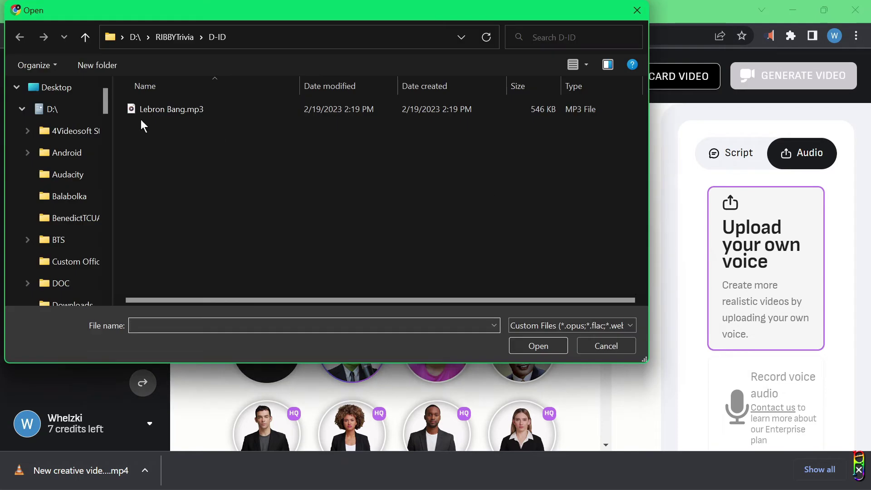
pyautogui.doubleClick(175, 111)
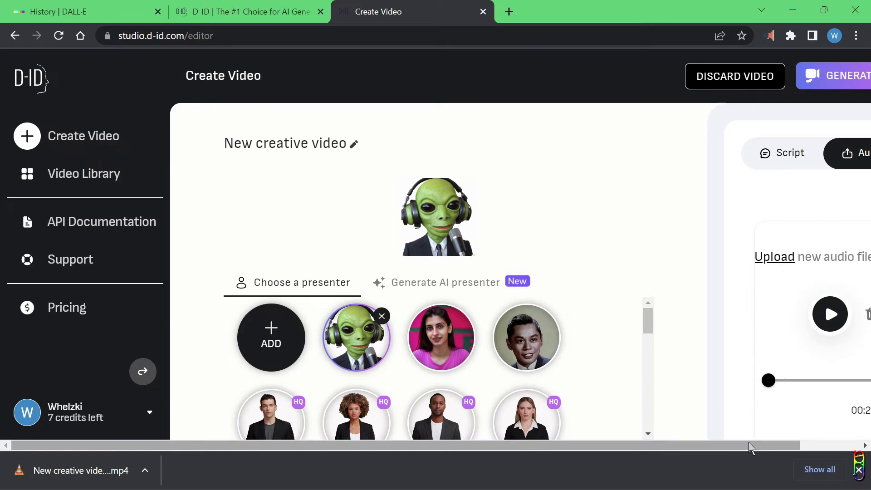
pyautogui.hscroll(3, 781, 268)
pyautogui.click(764, 317)
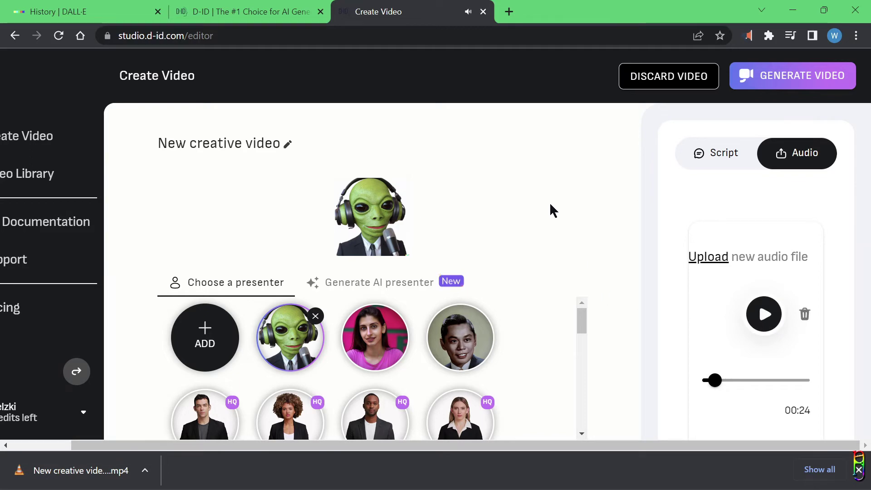
# Step: Generate the alien video for 2 credits and open the finished 00:26 clip
pyautogui.click(795, 77)
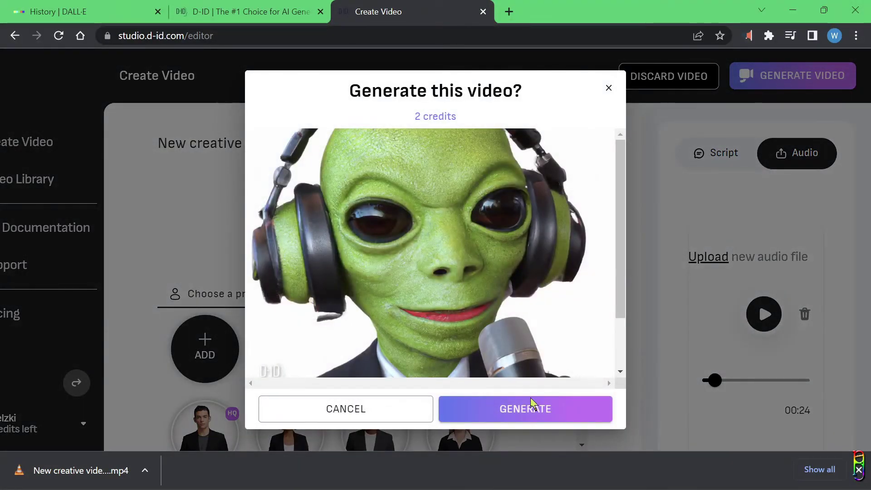
pyautogui.click(519, 410)
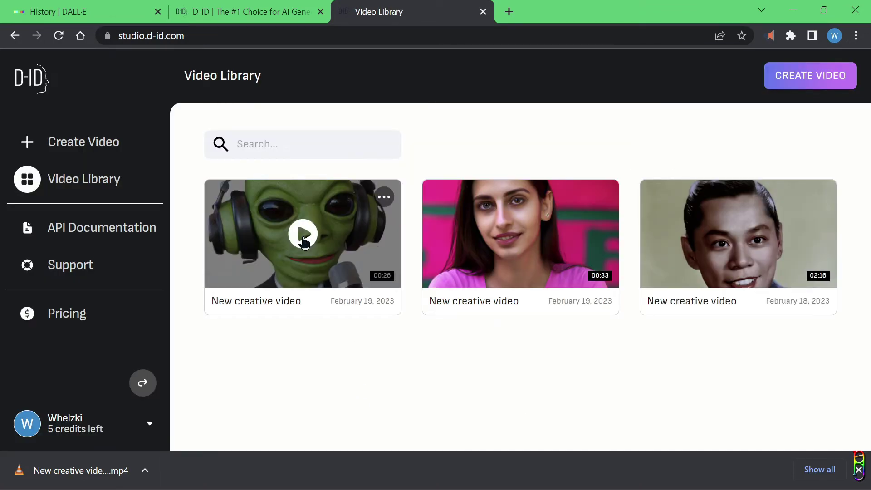
pyautogui.click(301, 231)
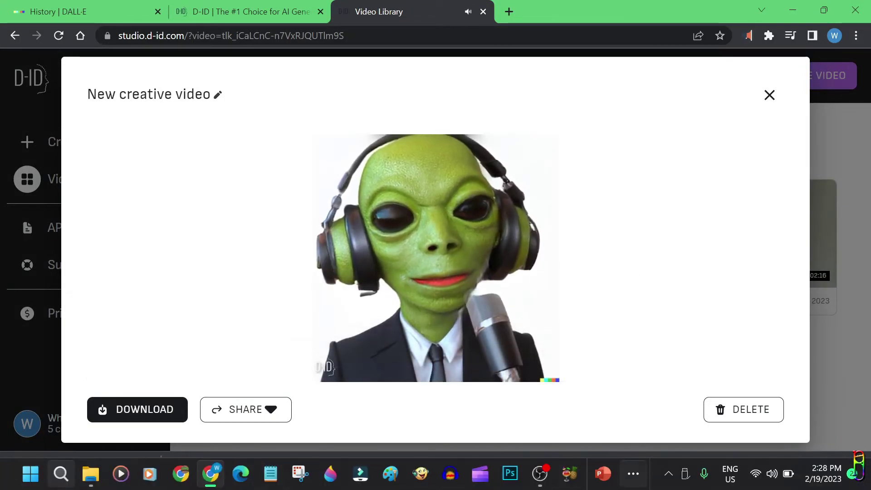
# Step: Download the 26-second alien video as an mp4 file
pyautogui.moveTo(538, 225)
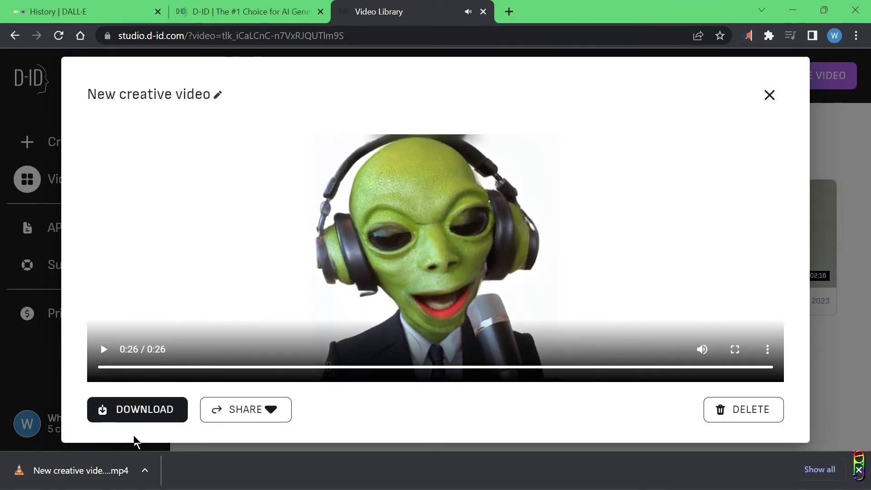
pyautogui.click(130, 408)
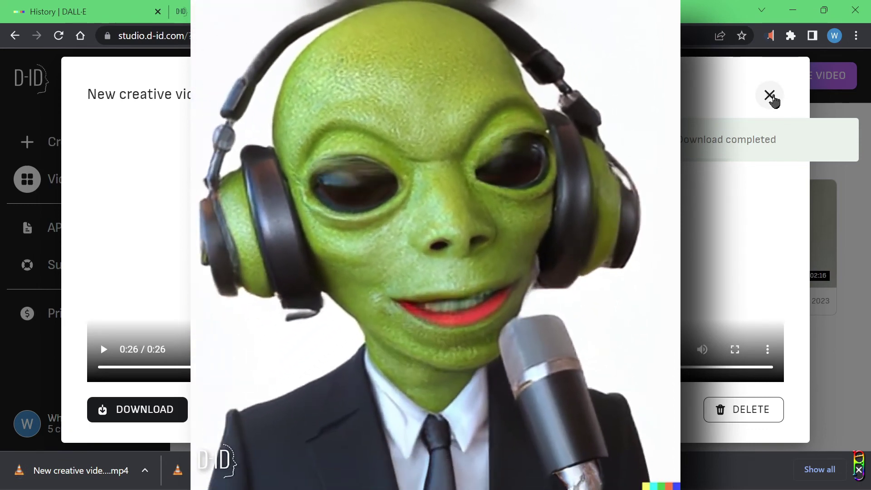
# Step: Close the alien video and show the $0 14-day Trial and Enterprise pricing plans
pyautogui.click(771, 97)
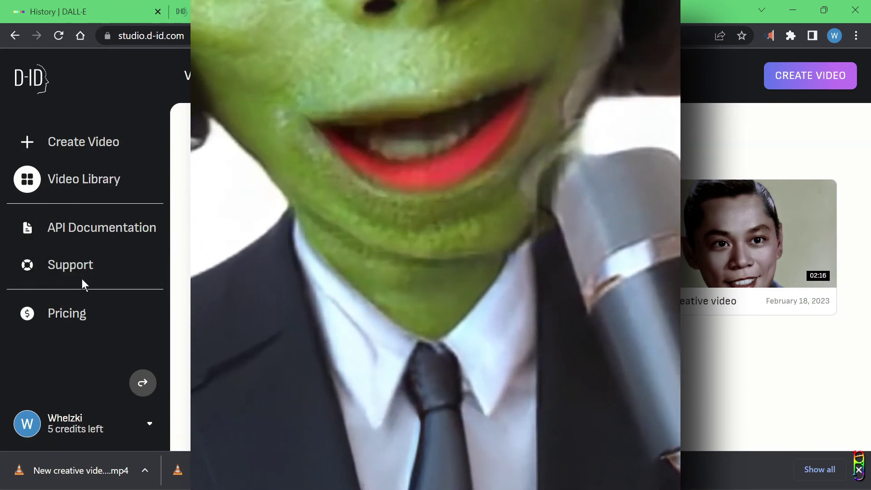
pyautogui.click(64, 308)
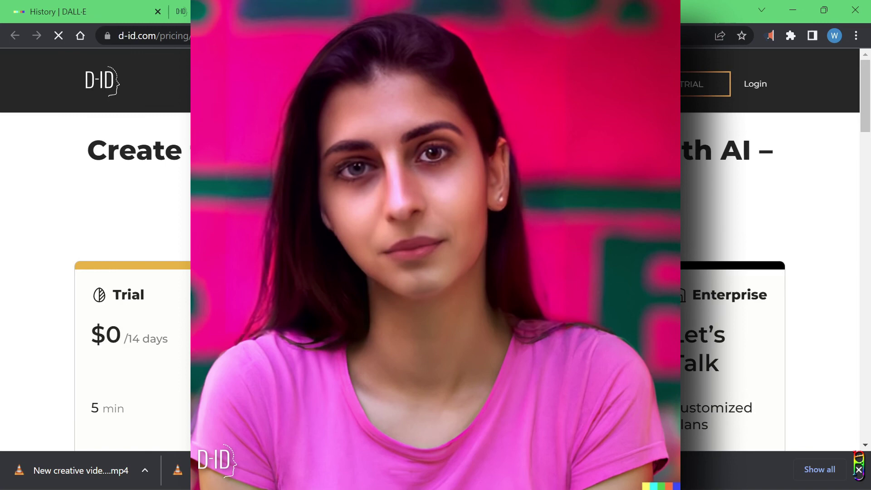
pyautogui.scroll(-3, 129, 321)
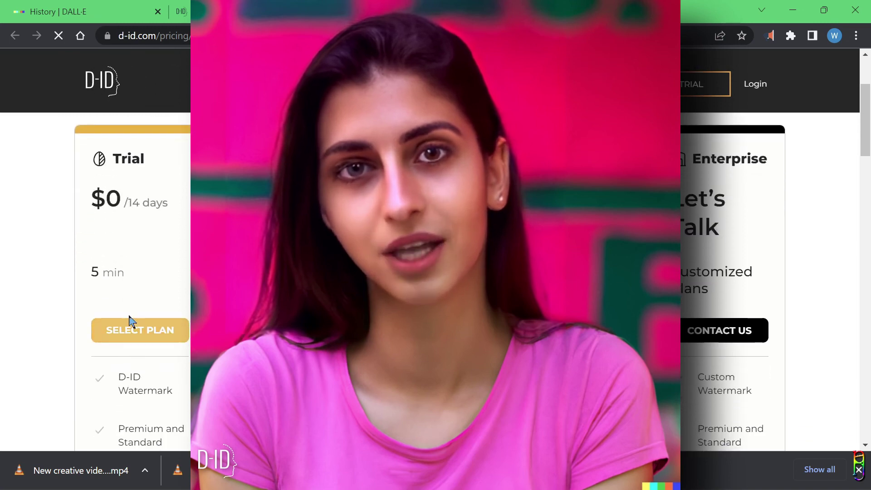
pyautogui.scroll(-2, 157, 278)
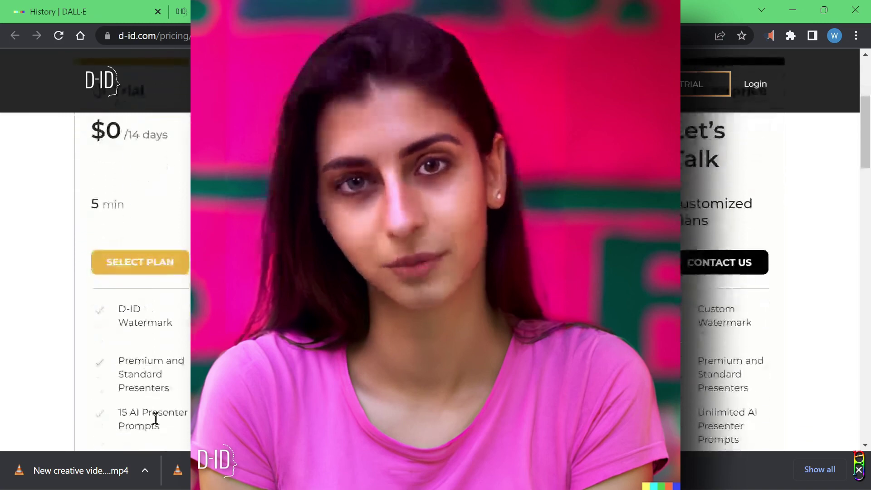
pyautogui.scroll(-2, 158, 404)
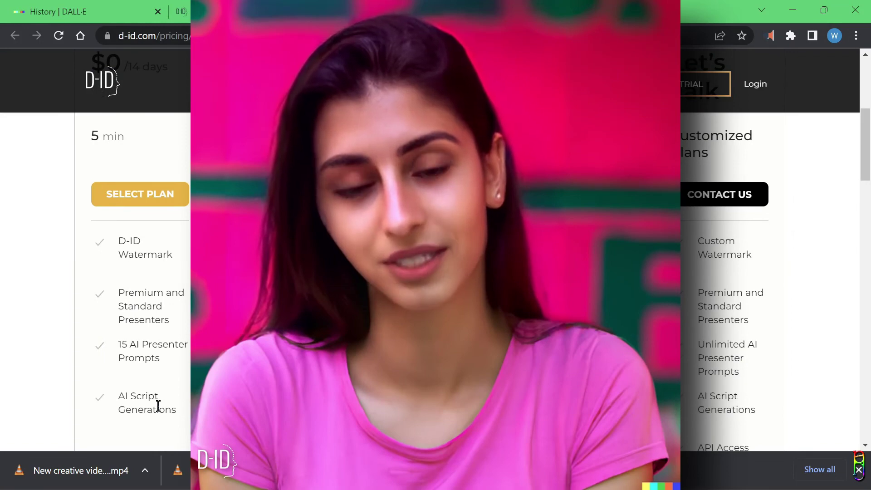
pyautogui.scroll(3, 158, 405)
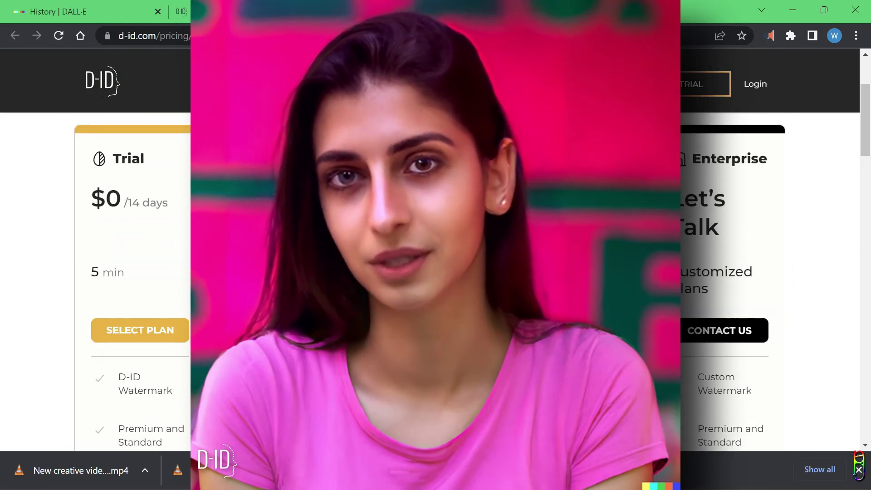
pyautogui.scroll(-4, 165, 356)
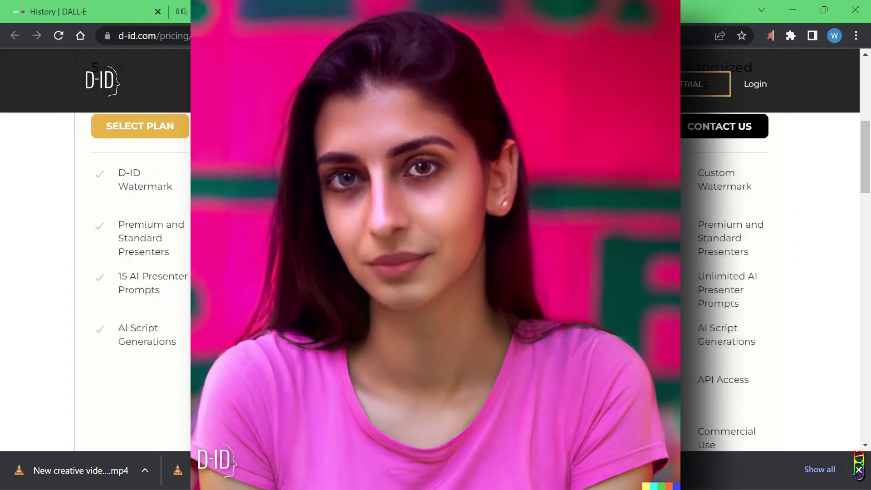
pyautogui.scroll(4, 165, 355)
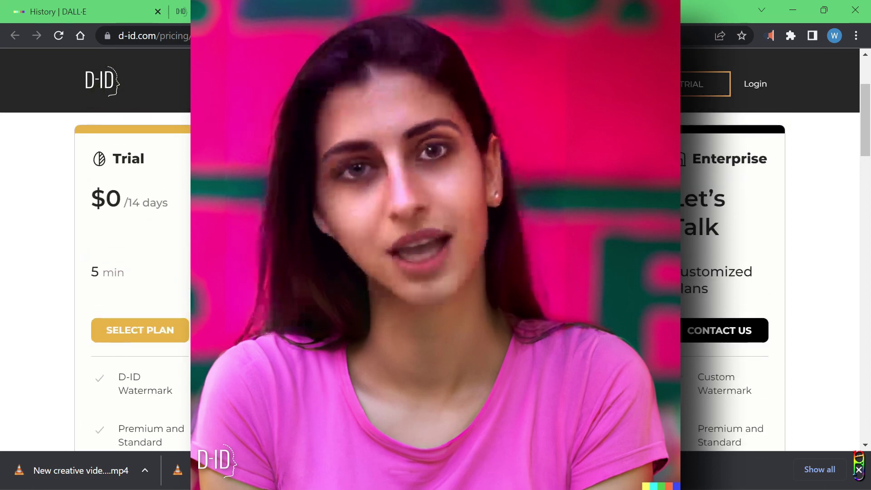
pyautogui.scroll(-4, 136, 281)
pyautogui.scroll(4, 726, 340)
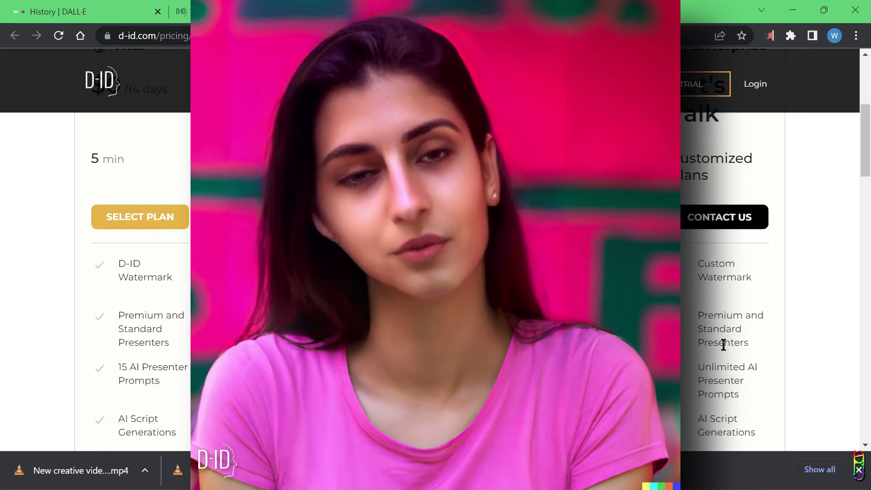